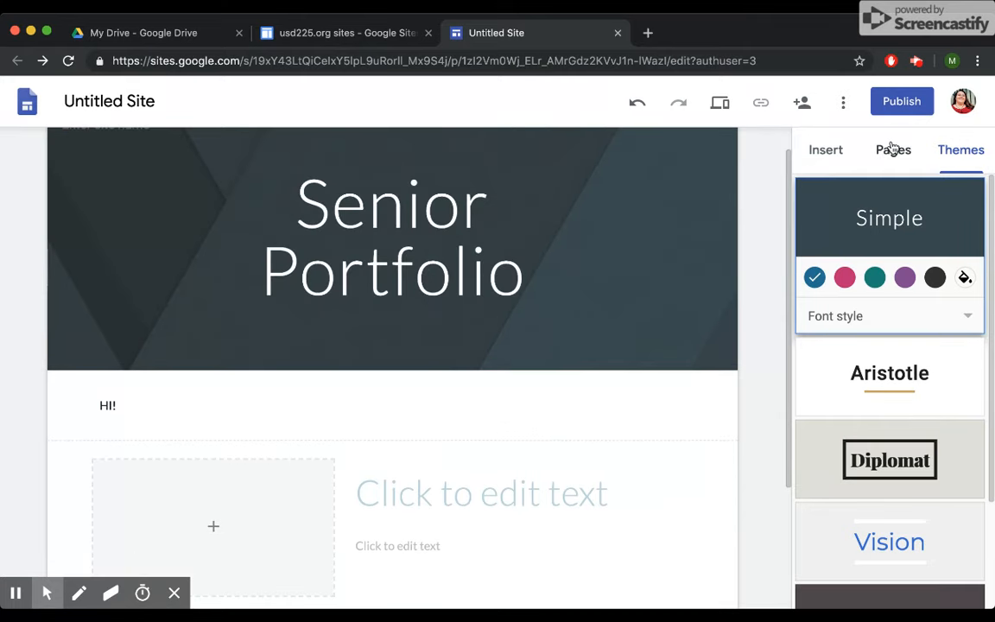
Apply the Impression theme to the site with the green accent colour and the Frank font style.
{"action": "scroll", "coordinate": [923, 264], "scroll_direction": "down", "scroll_amount": 3}
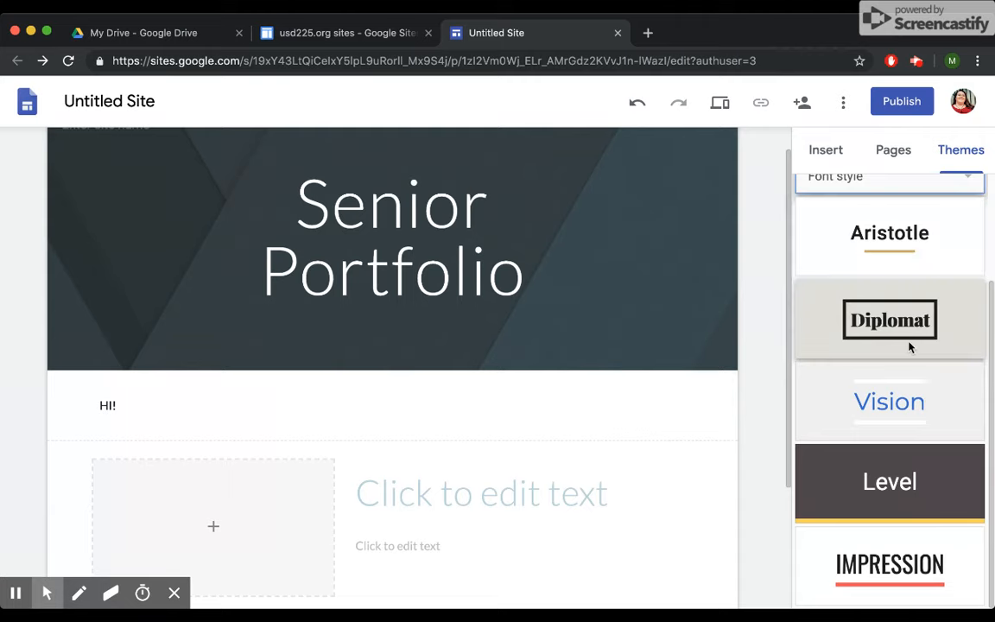
{"action": "left_click", "coordinate": [887, 557]}
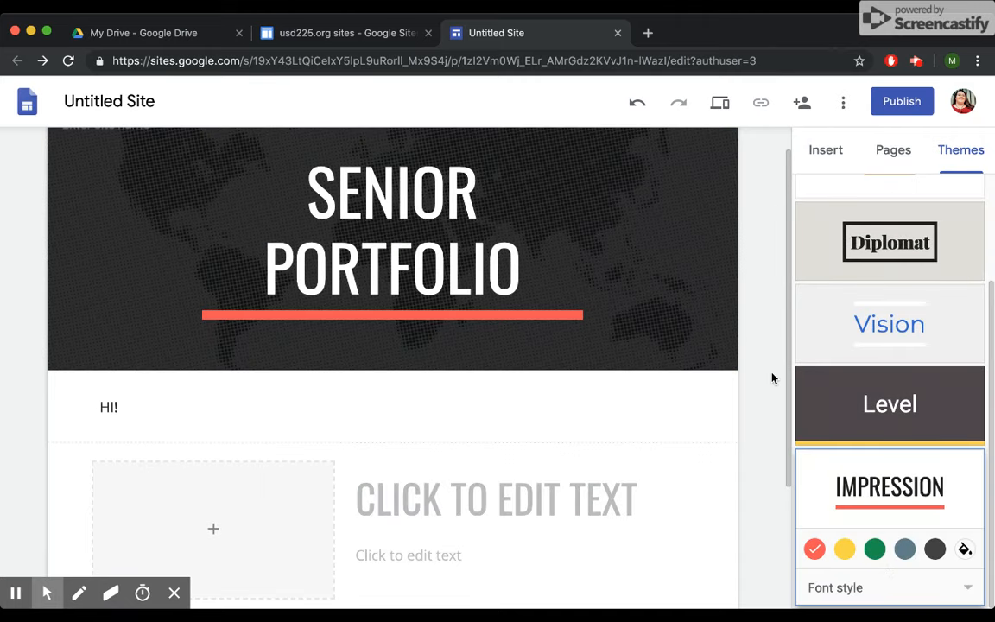
{"action": "left_click", "coordinate": [875, 550]}
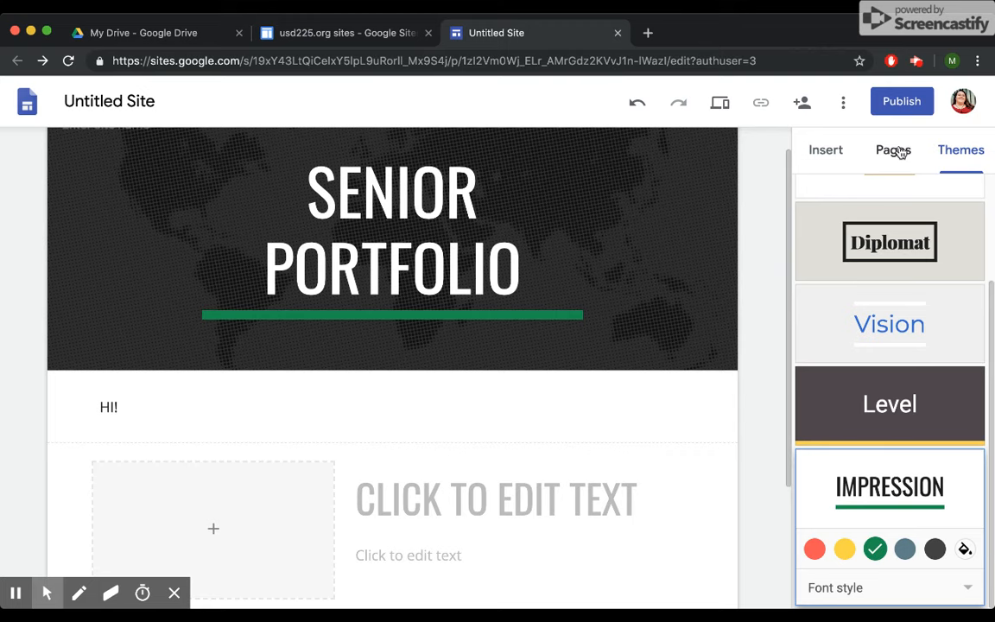
{"action": "left_click", "coordinate": [896, 591]}
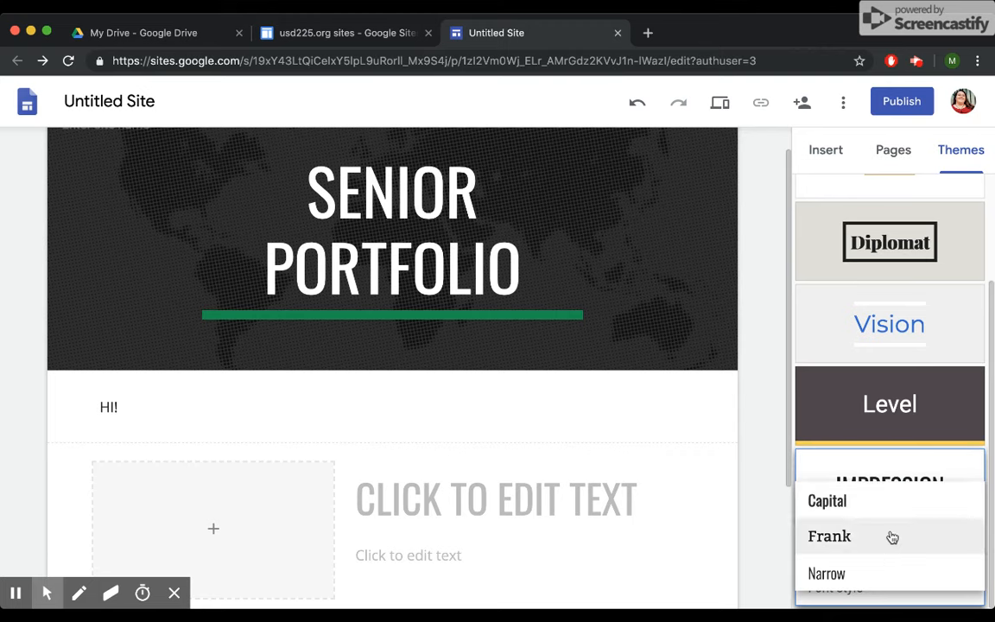
{"action": "left_click", "coordinate": [878, 538]}
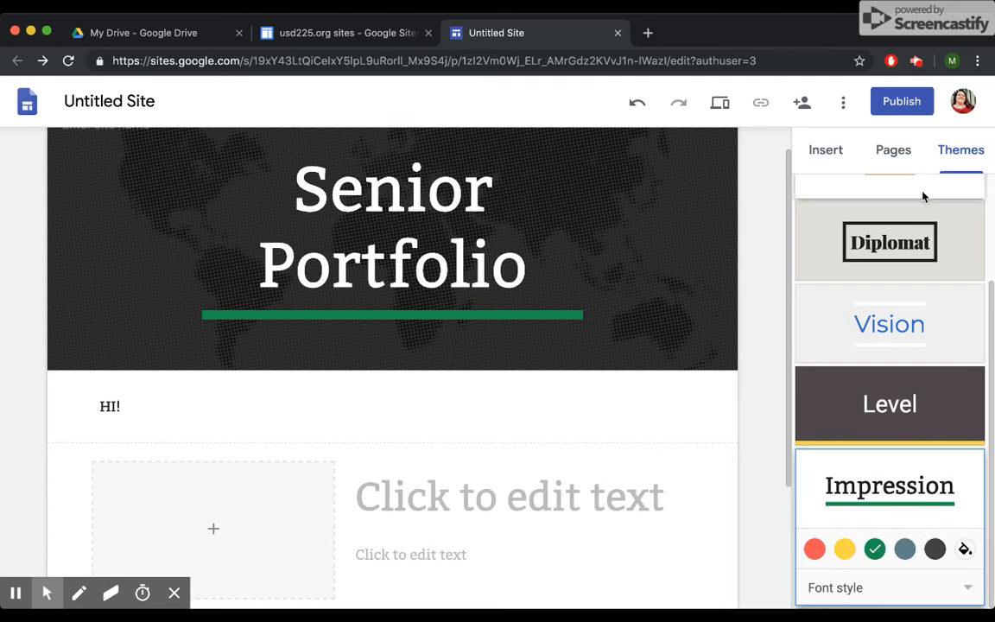
{"action": "scroll", "coordinate": [763, 285], "scroll_direction": "up", "scroll_amount": 1}
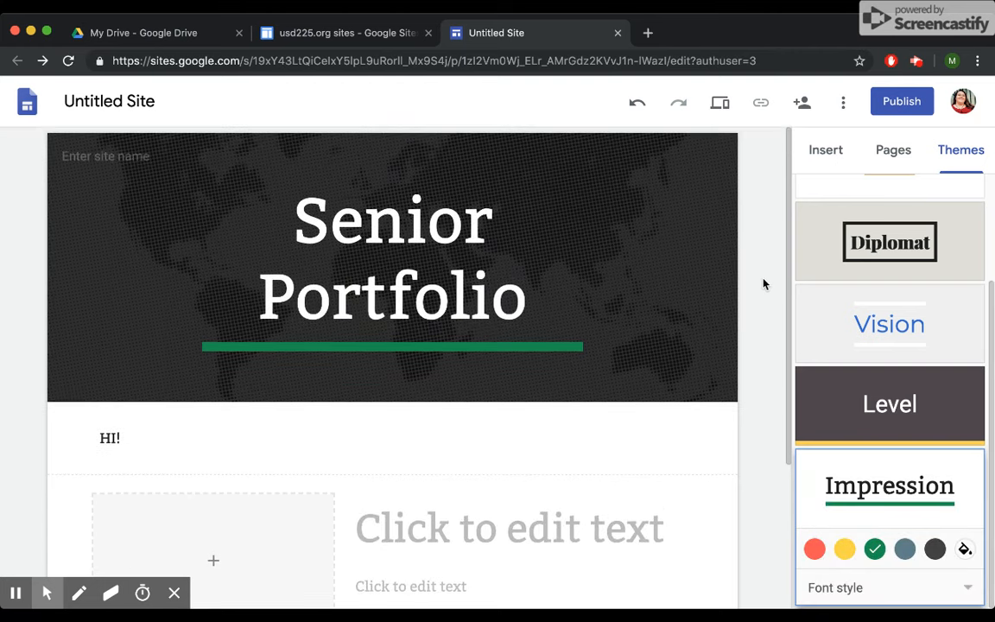
Add a new page named Children's Book to the site.
{"action": "left_click", "coordinate": [892, 154]}
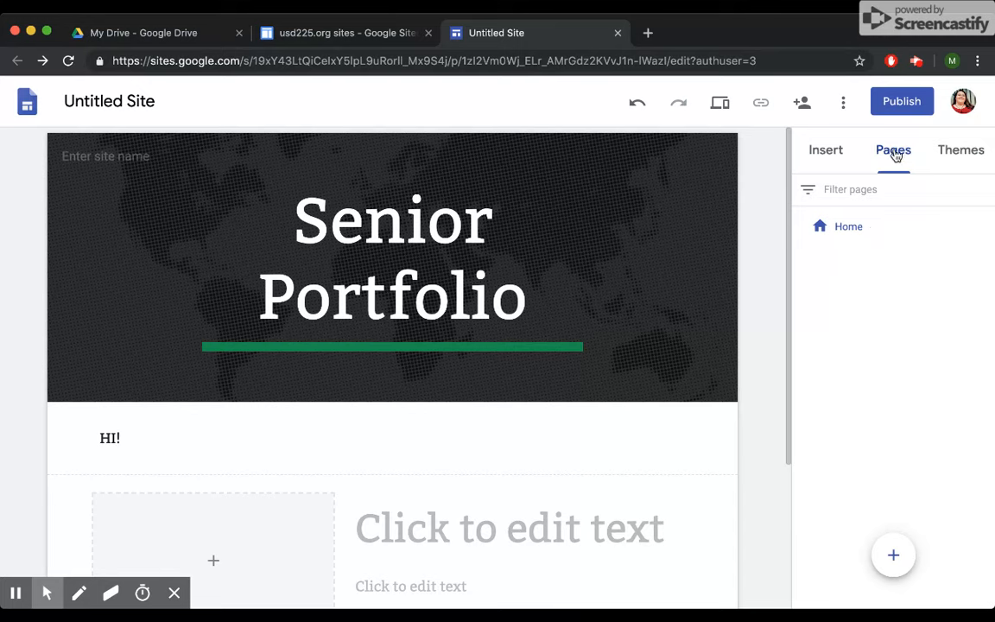
{"action": "left_click", "coordinate": [893, 560]}
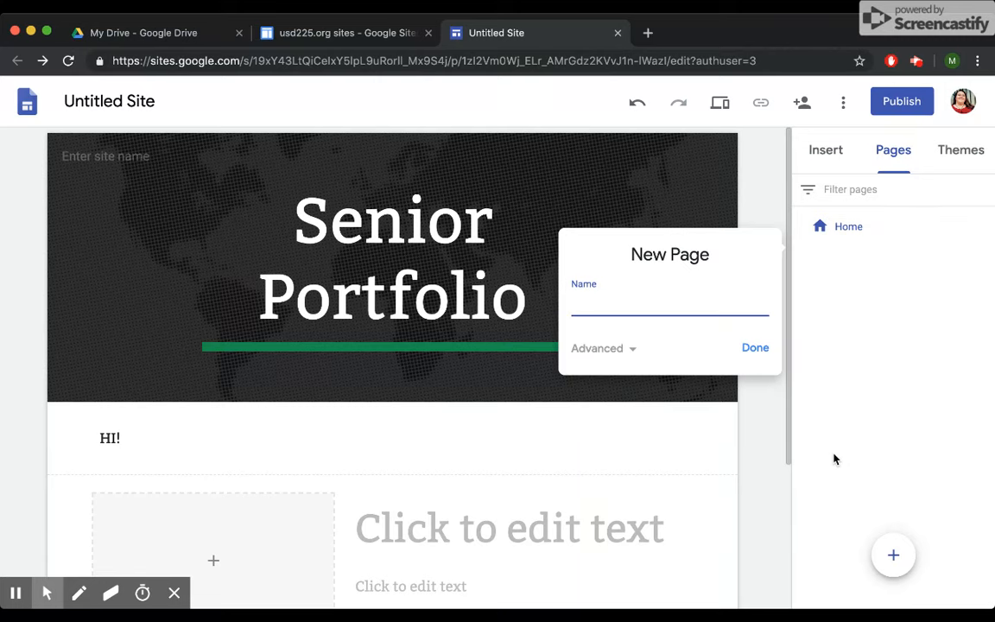
{"action": "type", "text": "Children's Book"}
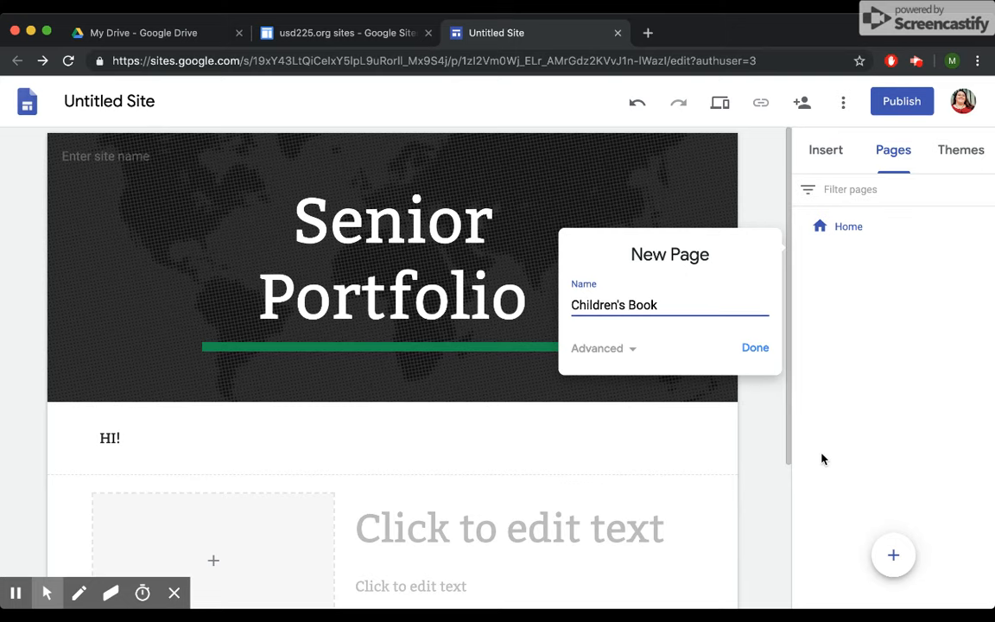
{"action": "left_click", "coordinate": [754, 348]}
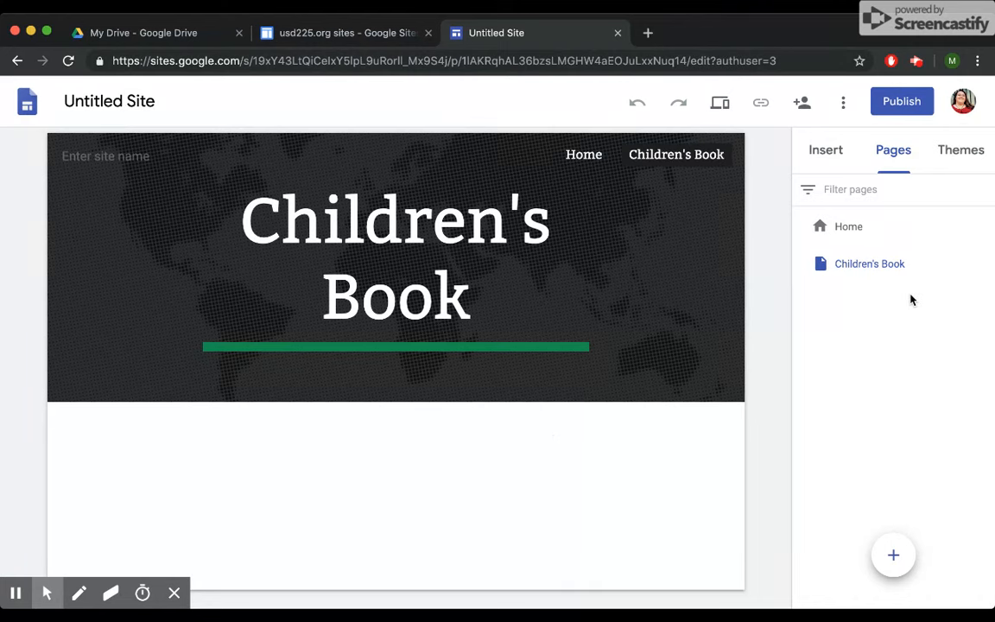
Insert the layout with two small and one large image placeholder, and add a text box reading "Adjkafl;sdjkl;afdjl;ajdsakl;fjdkl;ajsfkla;jsdfsk;lafjkdl;jdkl;f.".
{"action": "left_click", "coordinate": [826, 154]}
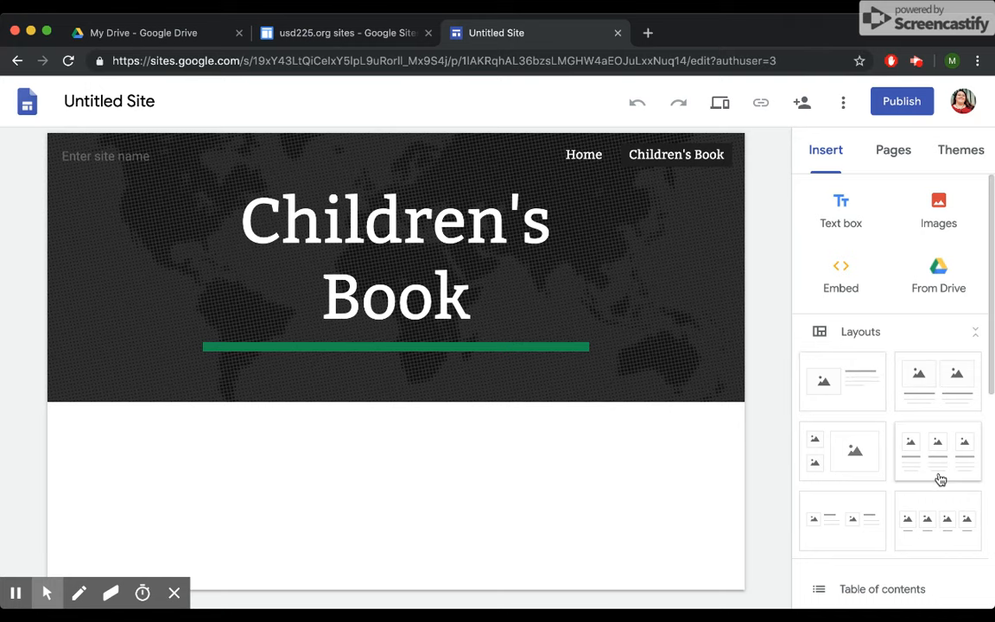
{"action": "left_click", "coordinate": [855, 458]}
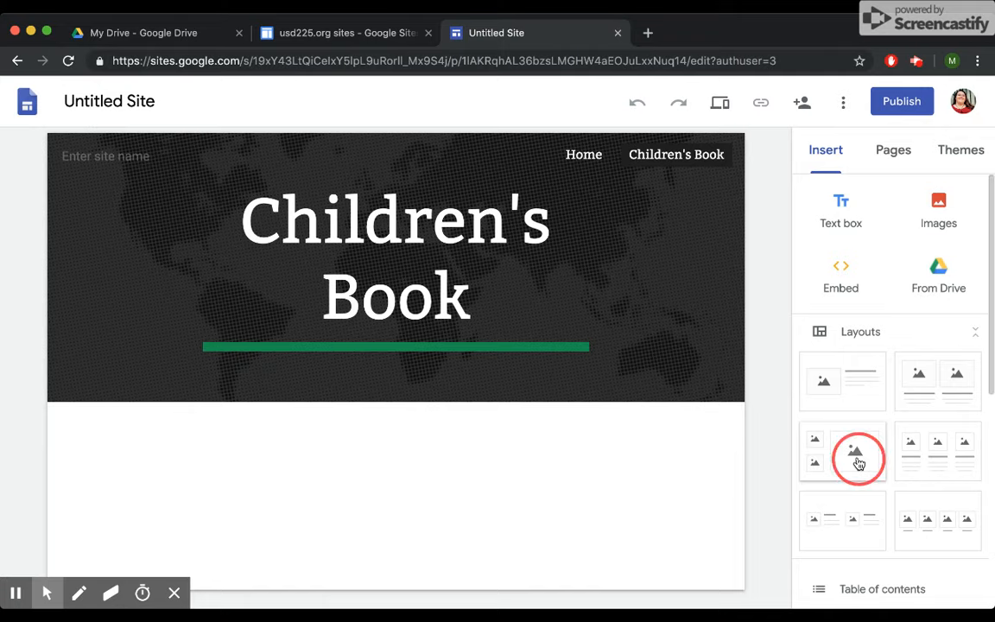
{"action": "scroll", "coordinate": [758, 526], "scroll_direction": "down", "scroll_amount": 1}
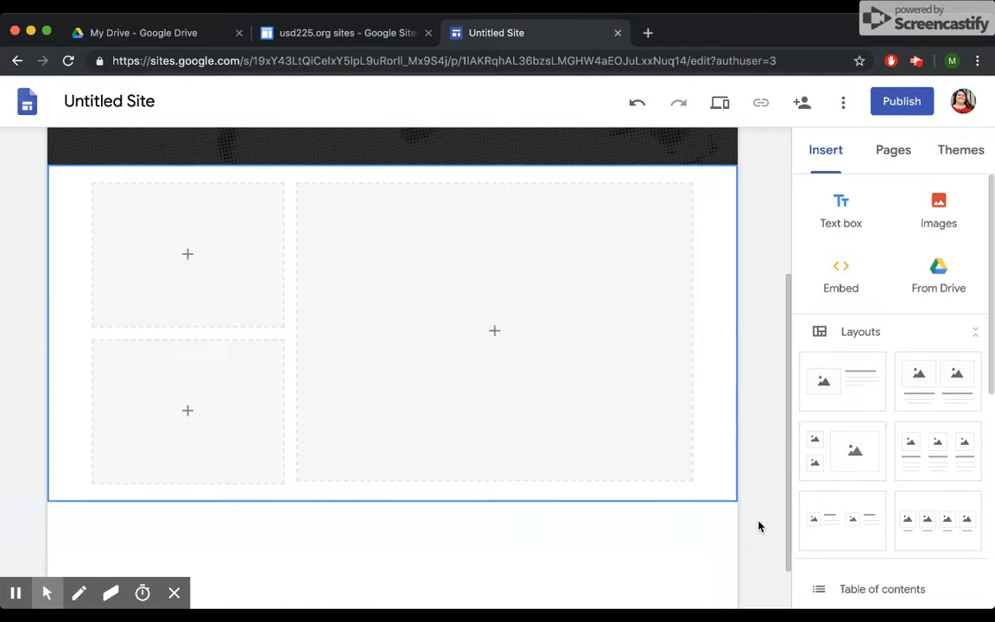
{"action": "left_click", "coordinate": [842, 209]}
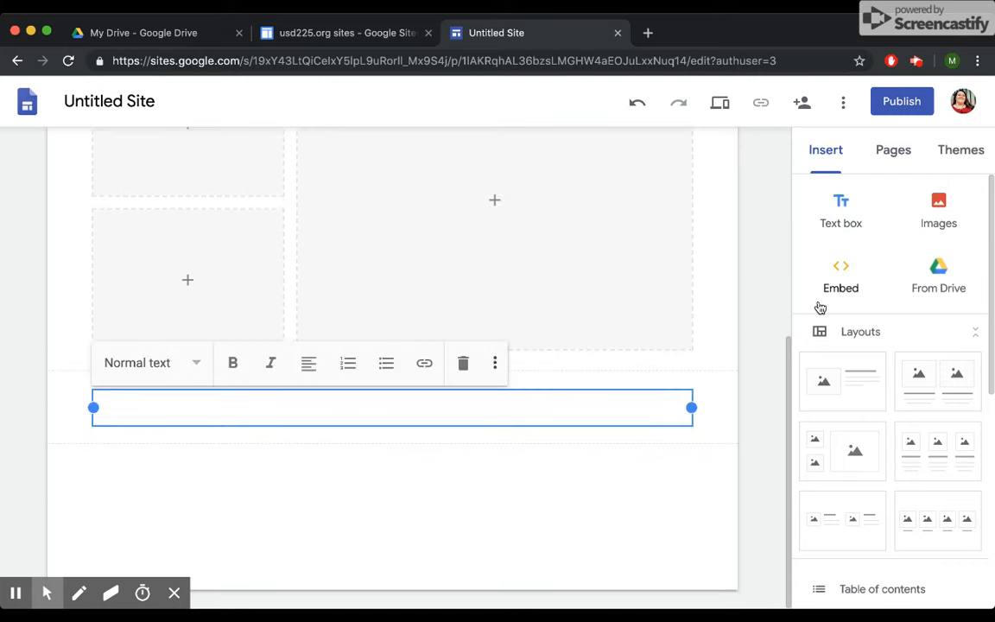
{"action": "type", "text": "Adjkafl;sdjkl;afdjl;ajdsakl;fjdkl;ajsfkla;jsdfsk;lafjkdl;jdkl;f."}
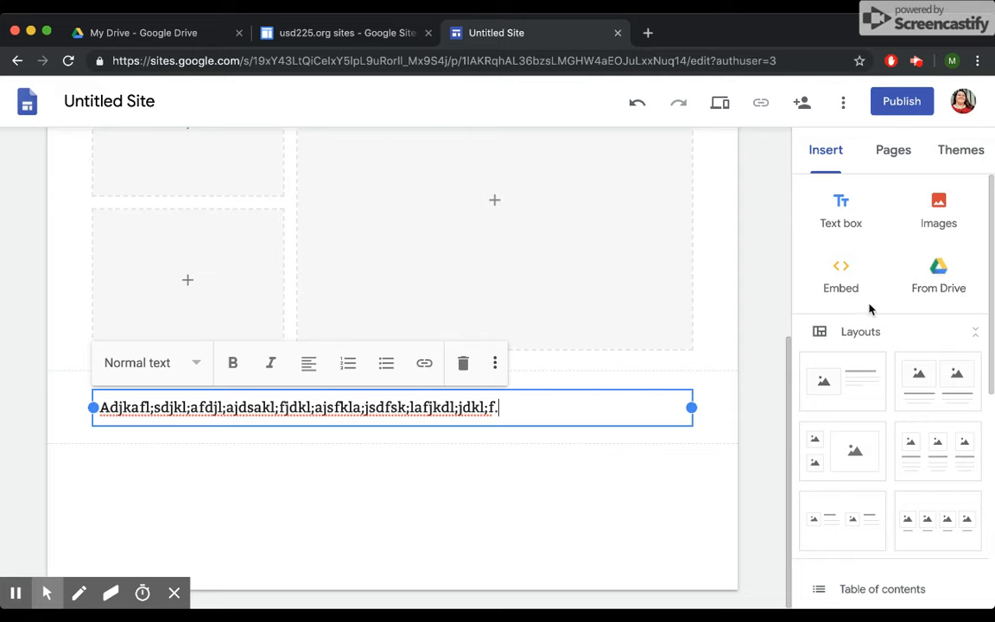
{"action": "scroll", "coordinate": [869, 307], "scroll_direction": "down", "scroll_amount": 5}
{"action": "scroll", "coordinate": [869, 311], "scroll_direction": "down", "scroll_amount": 2}
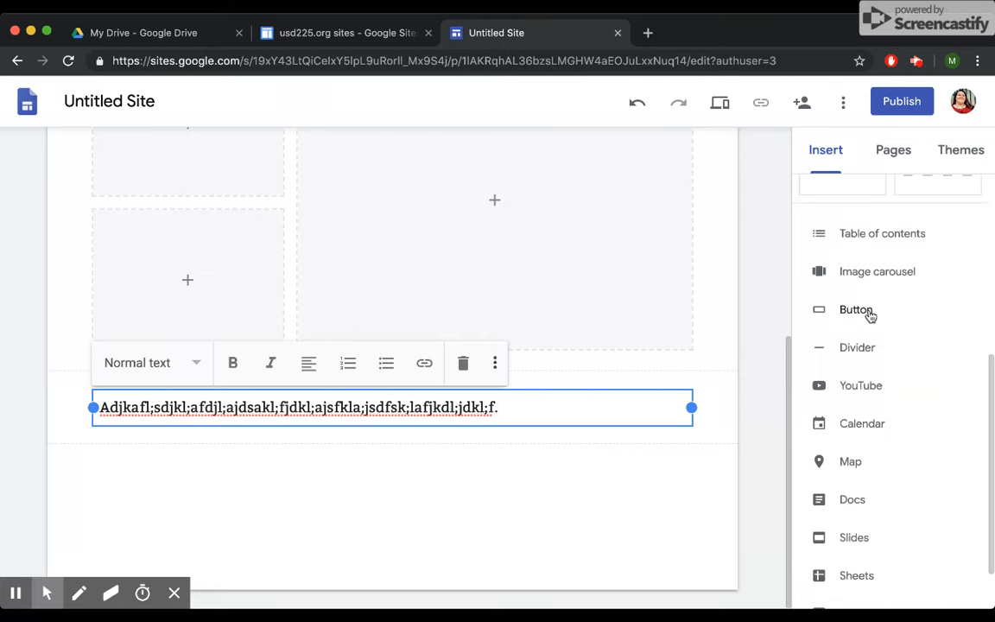
{"action": "left_click", "coordinate": [866, 387]}
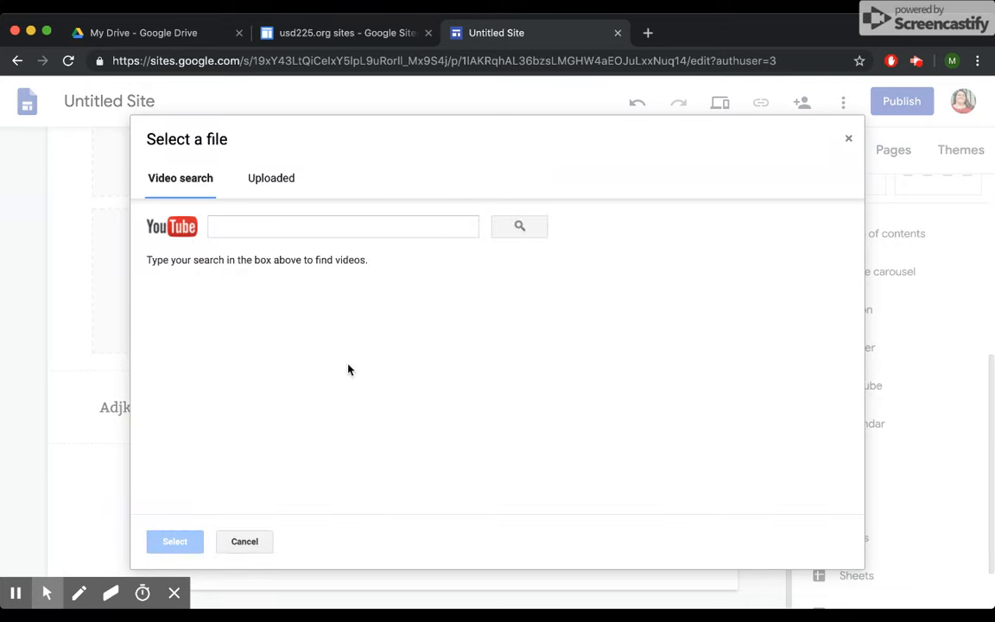
{"action": "left_click", "coordinate": [246, 541]}
{"action": "scroll", "coordinate": [662, 298], "scroll_direction": "up", "scroll_amount": 5}
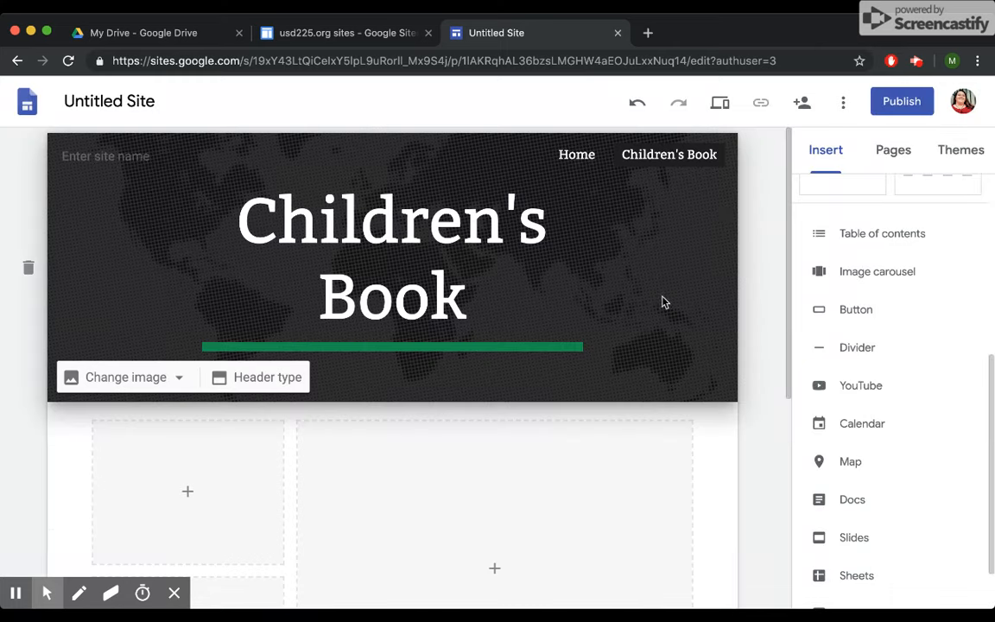
{"action": "left_click", "coordinate": [894, 154]}
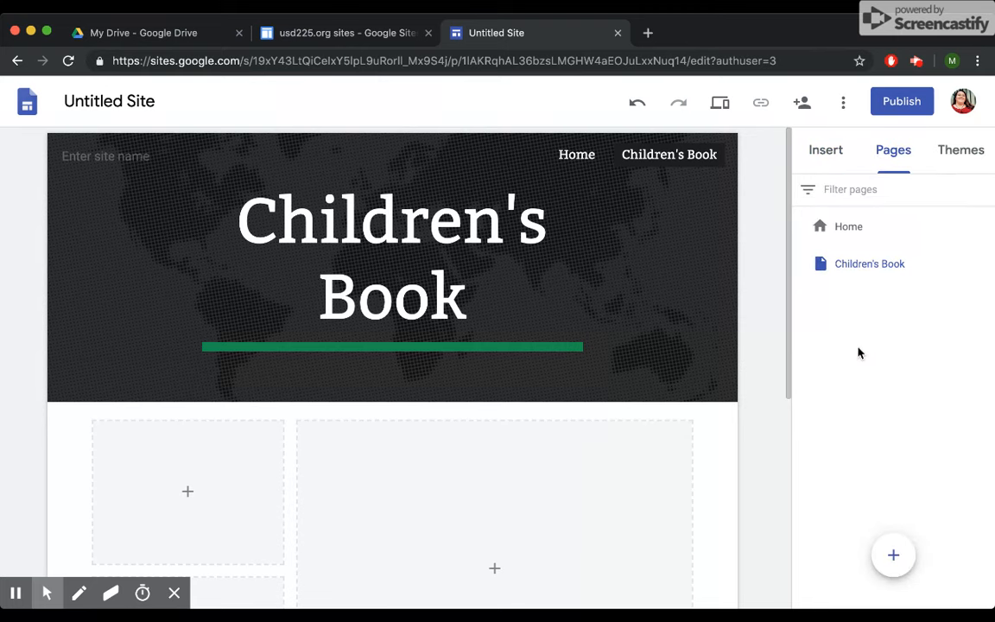
{"action": "mouse_move", "coordinate": [892, 555]}
{"action": "scroll", "coordinate": [704, 521], "scroll_direction": "down", "scroll_amount": 3}
{"action": "scroll", "coordinate": [704, 521], "scroll_direction": "up", "scroll_amount": 3}
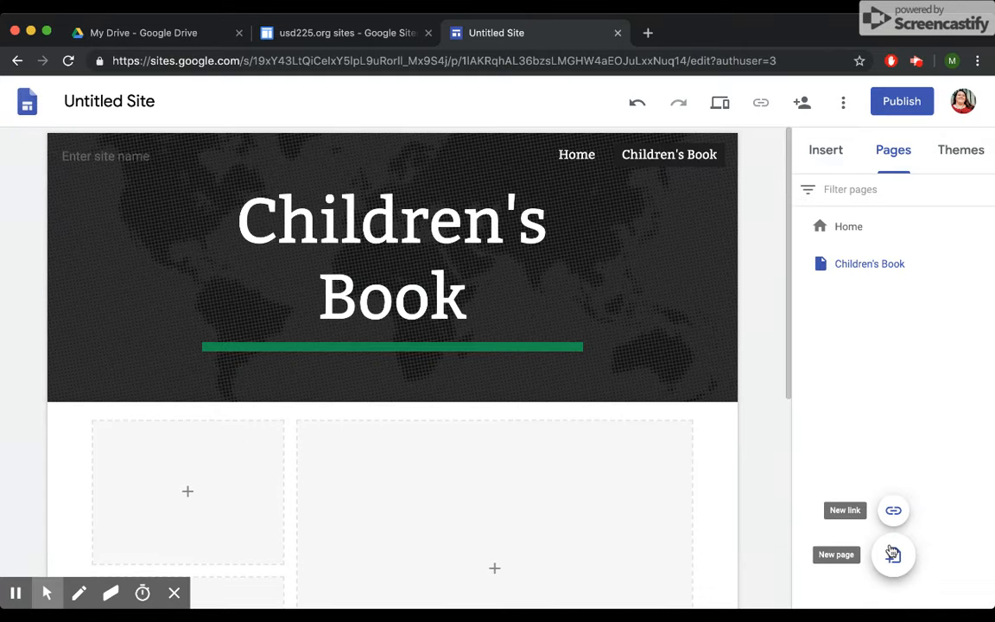
{"action": "left_click", "coordinate": [893, 509]}
{"action": "left_click", "coordinate": [665, 346]}
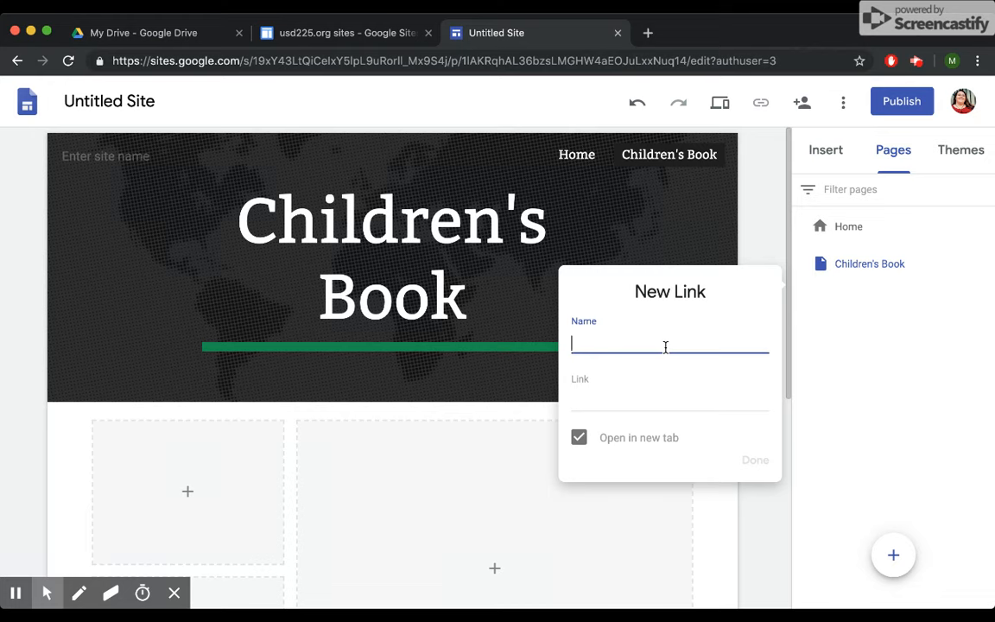
{"action": "type", "text": "Brand Twitter"}
{"action": "left_click", "coordinate": [596, 401]}
{"action": "type", "text": "www.twti"}
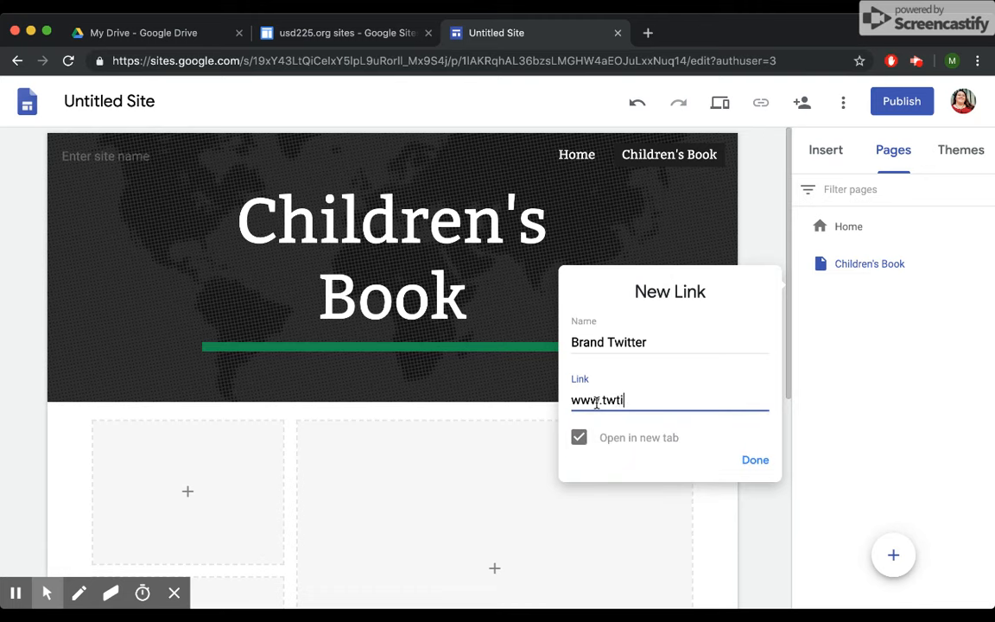
{"action": "type", "text": "tter.com"}
{"action": "left_click", "coordinate": [754, 464]}
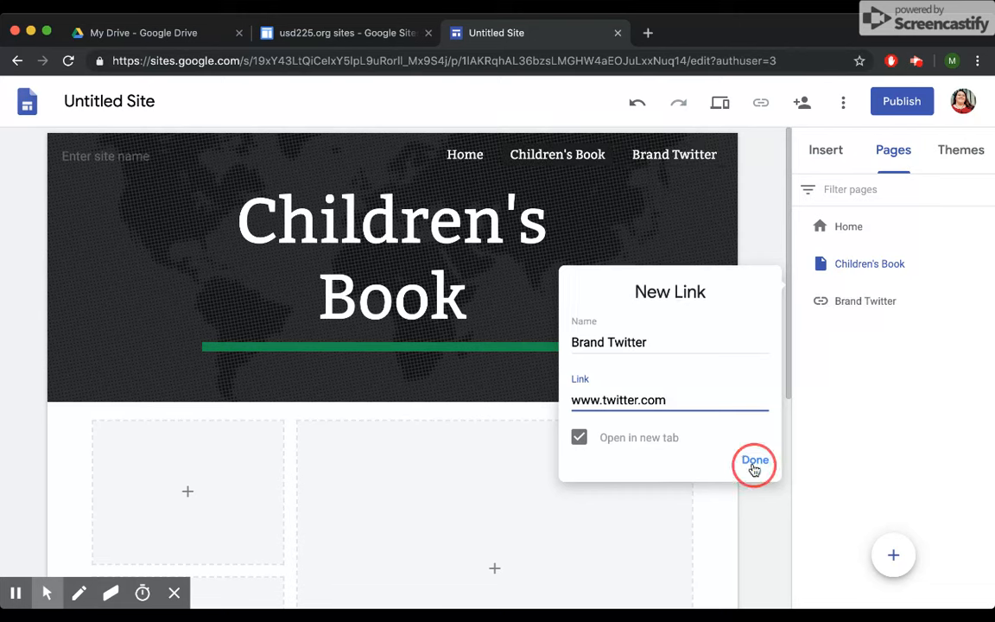
{"action": "left_click", "coordinate": [863, 309]}
{"action": "left_click_drag", "start_coordinate": [864, 308], "coordinate": [828, 260]}
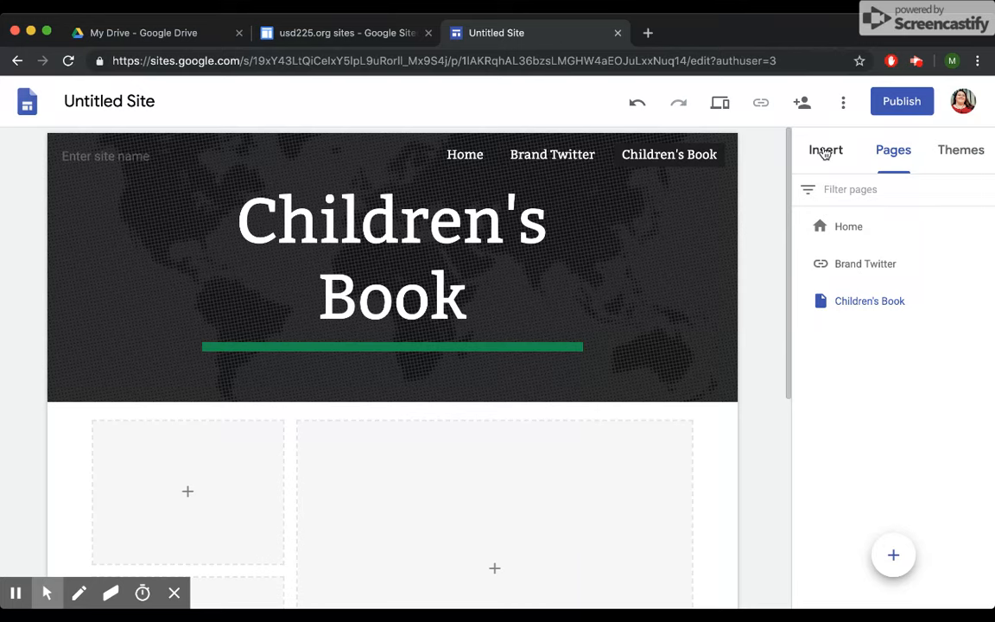
Set the site name to the author's first initial and surname, followed by _senior_portfolio.
{"action": "left_click", "coordinate": [109, 156]}
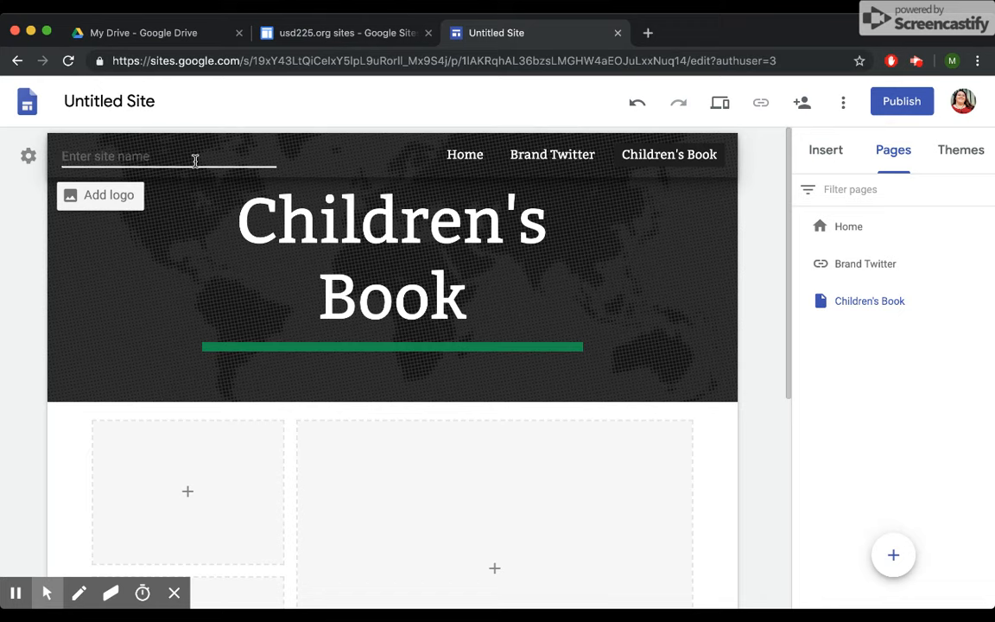
{"action": "type", "text": "madamsse"}
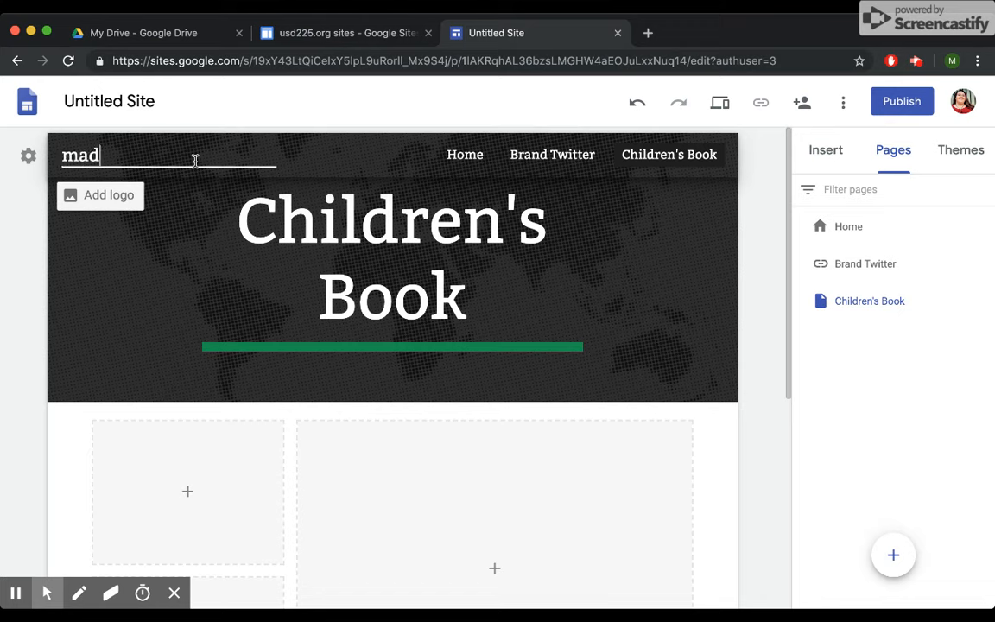
{"action": "key", "text": "BackSpace"}
{"action": "key", "text": "BackSpace"}
{"action": "type", "text": "_senior"}
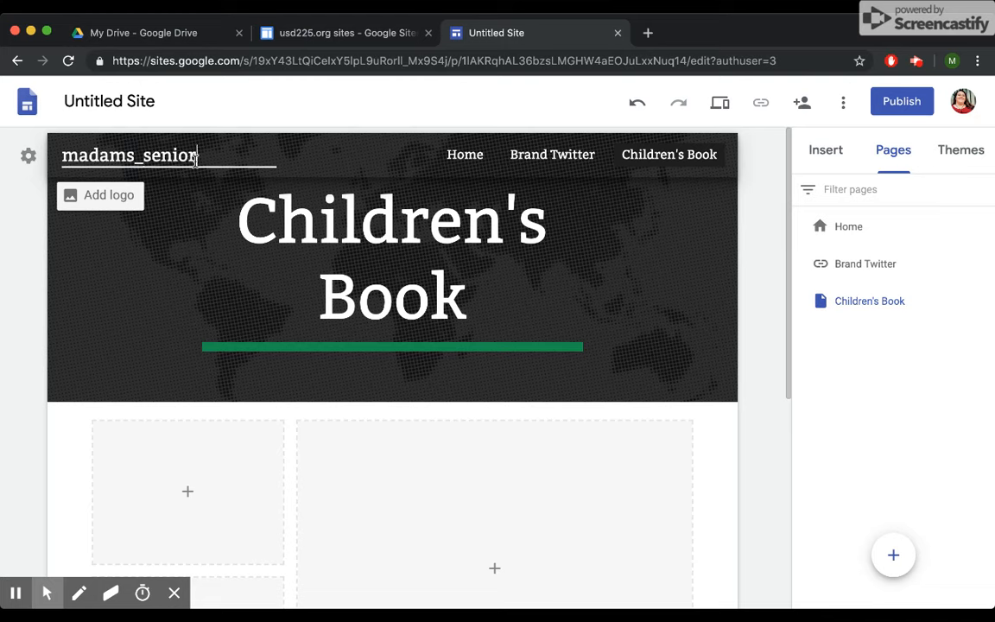
{"action": "type", "text": "_portfolio"}
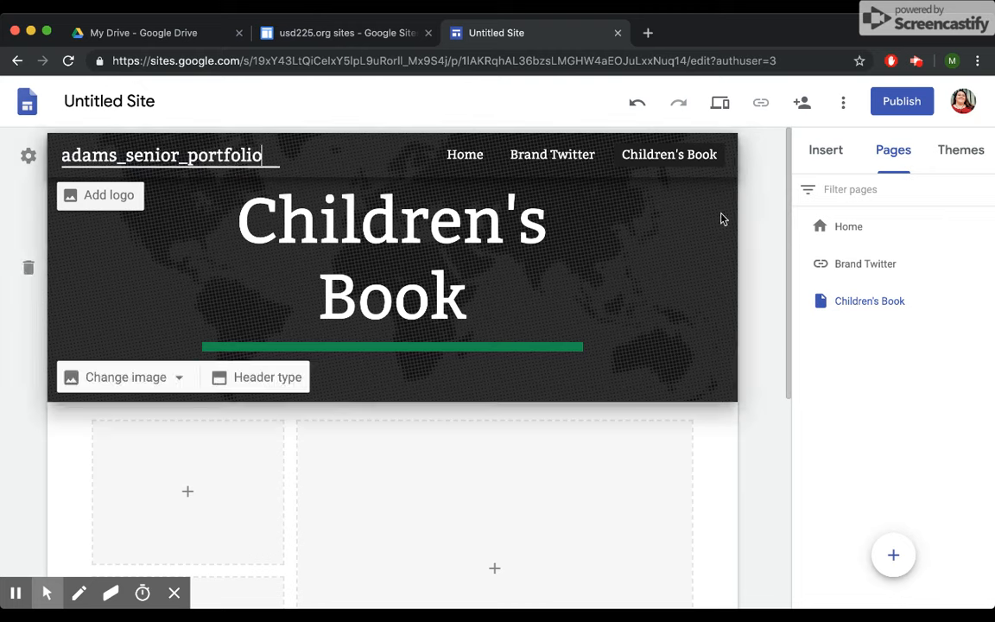
{"action": "left_click", "coordinate": [764, 224]}
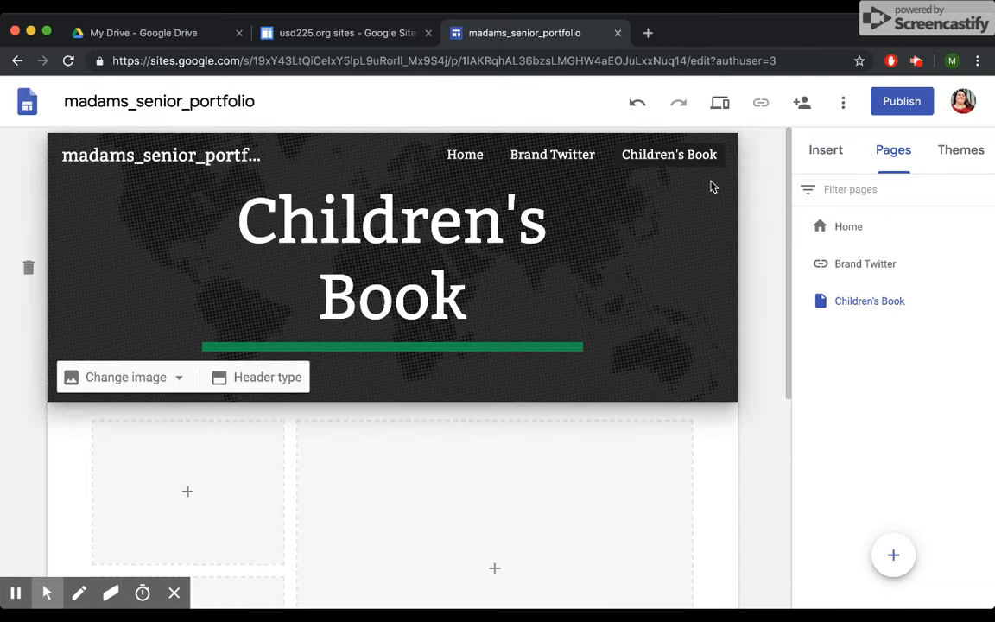
Preview the Children's Book page in desktop and phone sizes, then return to the editor.
{"action": "left_click", "coordinate": [712, 104]}
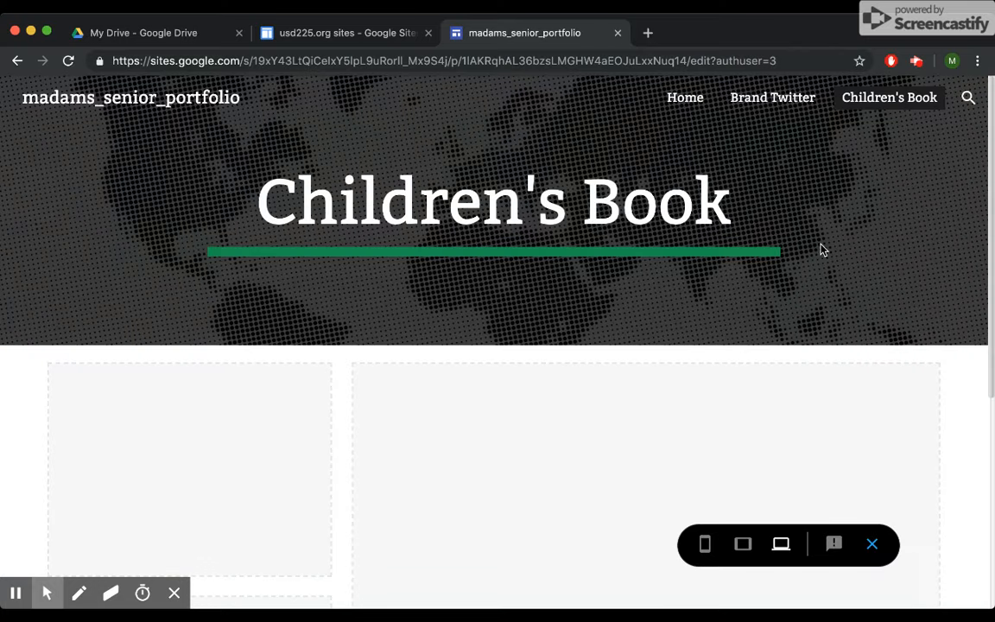
{"action": "scroll", "coordinate": [822, 249], "scroll_direction": "down", "scroll_amount": 5}
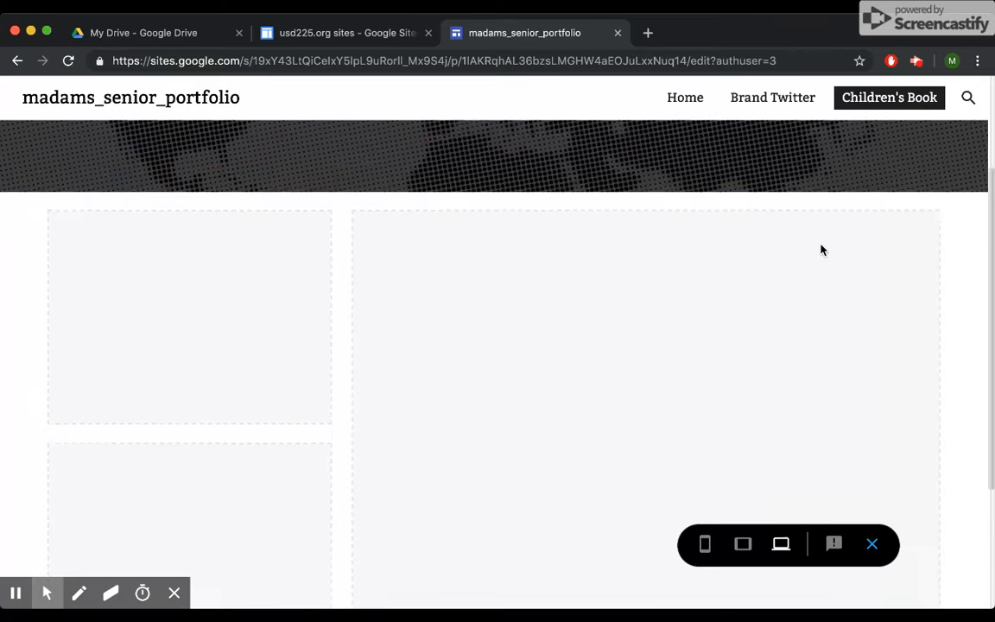
{"action": "scroll", "coordinate": [822, 249], "scroll_direction": "up", "scroll_amount": 5}
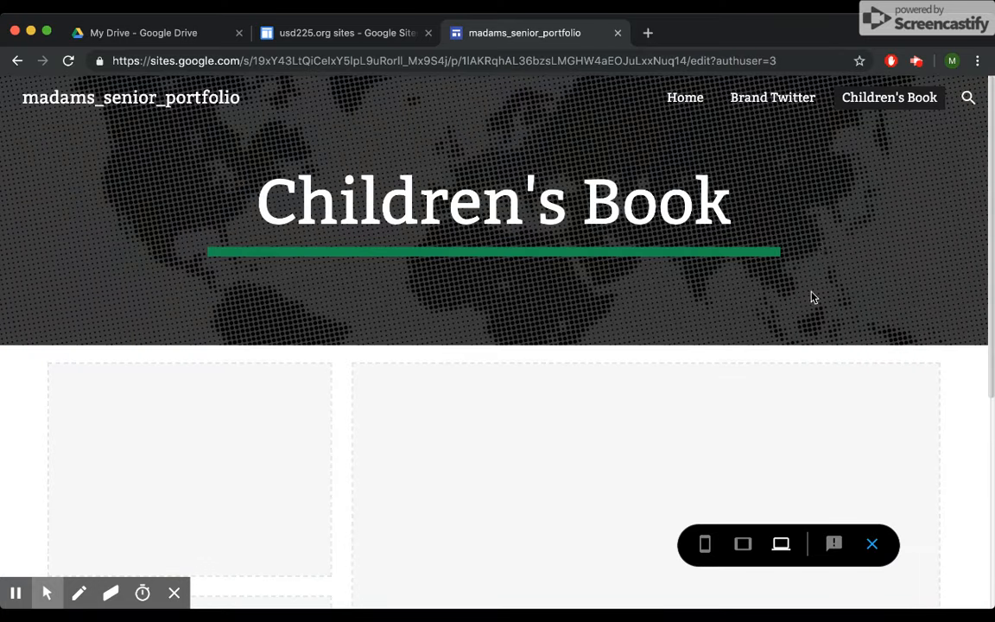
{"action": "left_click", "coordinate": [704, 544]}
{"action": "scroll", "coordinate": [570, 434], "scroll_direction": "down", "scroll_amount": 10}
{"action": "scroll", "coordinate": [570, 433], "scroll_direction": "down", "scroll_amount": 3}
{"action": "scroll", "coordinate": [570, 433], "scroll_direction": "up", "scroll_amount": 4}
{"action": "scroll", "coordinate": [570, 434], "scroll_direction": "up", "scroll_amount": 8}
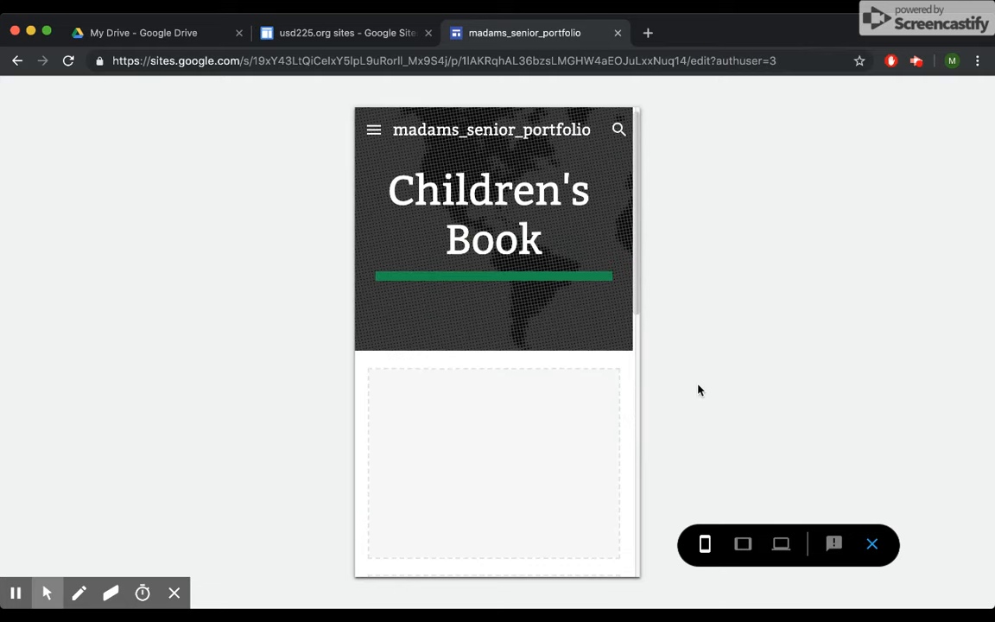
{"action": "left_click", "coordinate": [785, 552]}
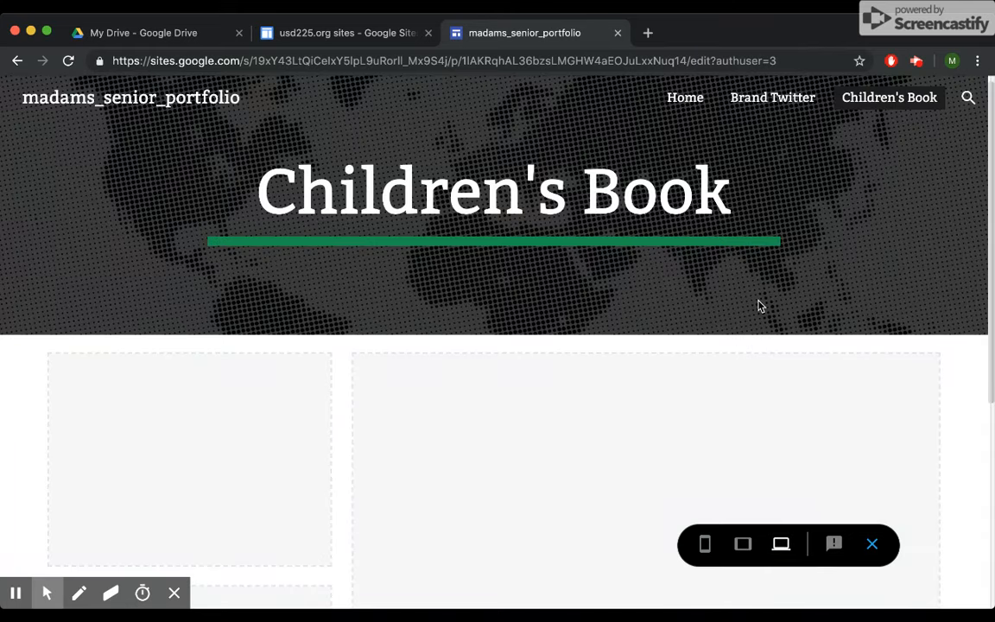
{"action": "left_click", "coordinate": [872, 545]}
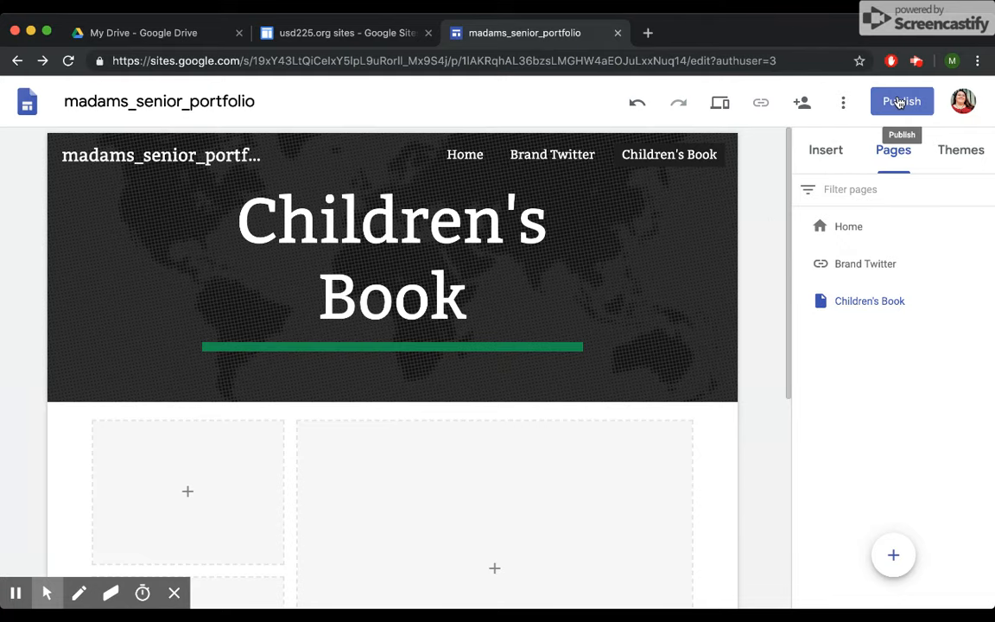
Review the content types that can be inserted and browse the Drive files offered for Charts and Docs, without inserting any.
{"action": "left_click", "coordinate": [835, 159]}
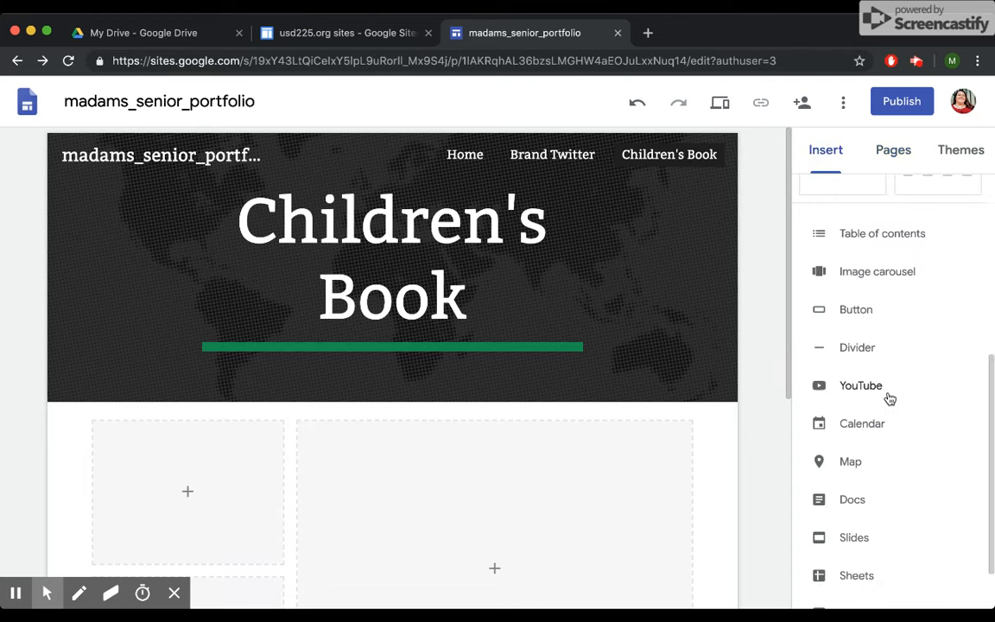
{"action": "scroll", "coordinate": [890, 398], "scroll_direction": "down", "scroll_amount": 2}
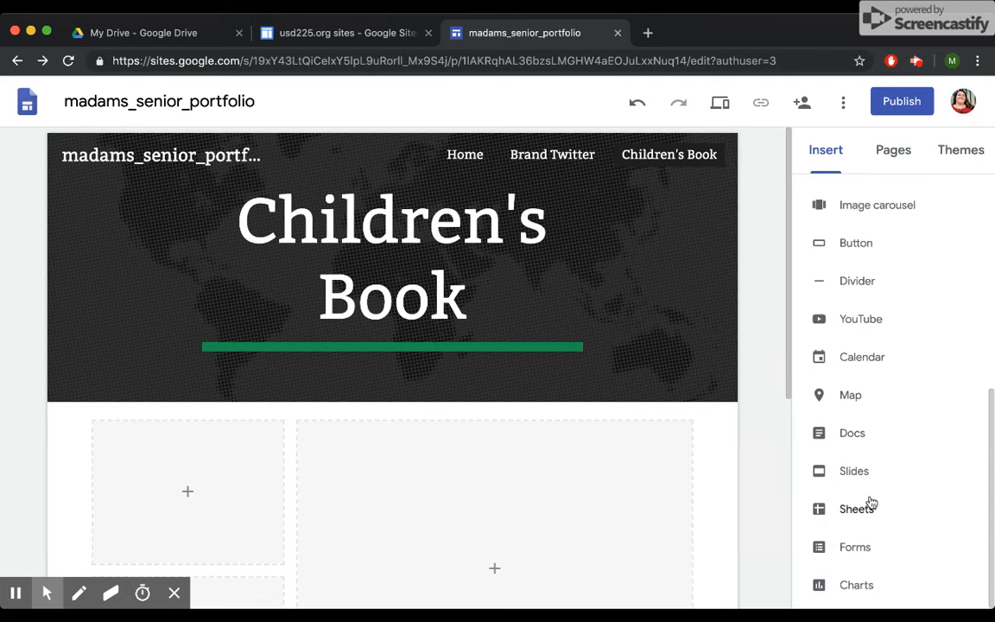
{"action": "left_click", "coordinate": [864, 591]}
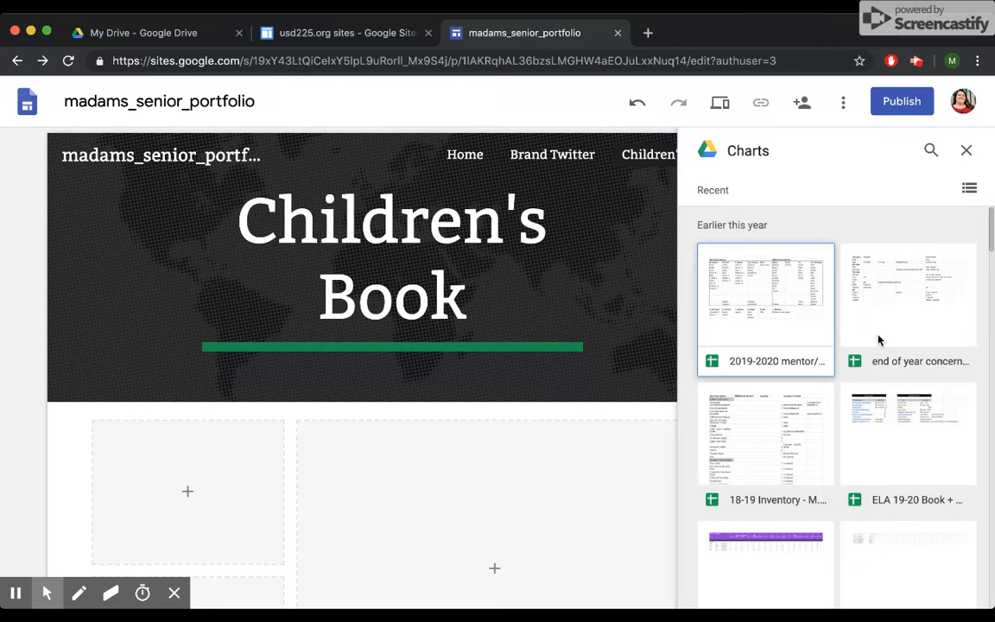
{"action": "scroll", "coordinate": [878, 339], "scroll_direction": "down", "scroll_amount": 3}
{"action": "scroll", "coordinate": [879, 339], "scroll_direction": "down", "scroll_amount": 1}
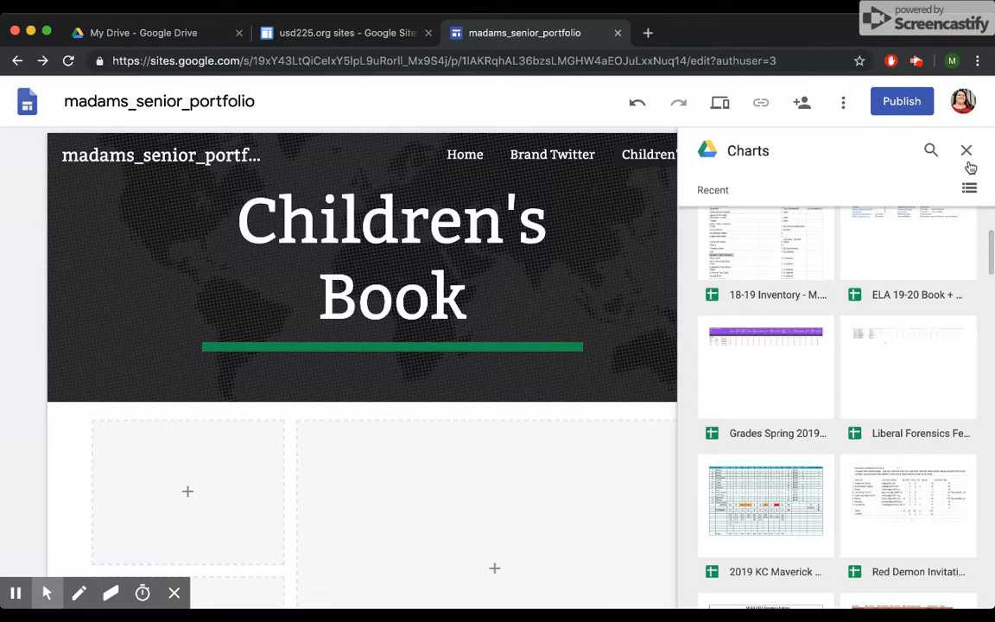
{"action": "scroll", "coordinate": [968, 363], "scroll_direction": "down", "scroll_amount": 3}
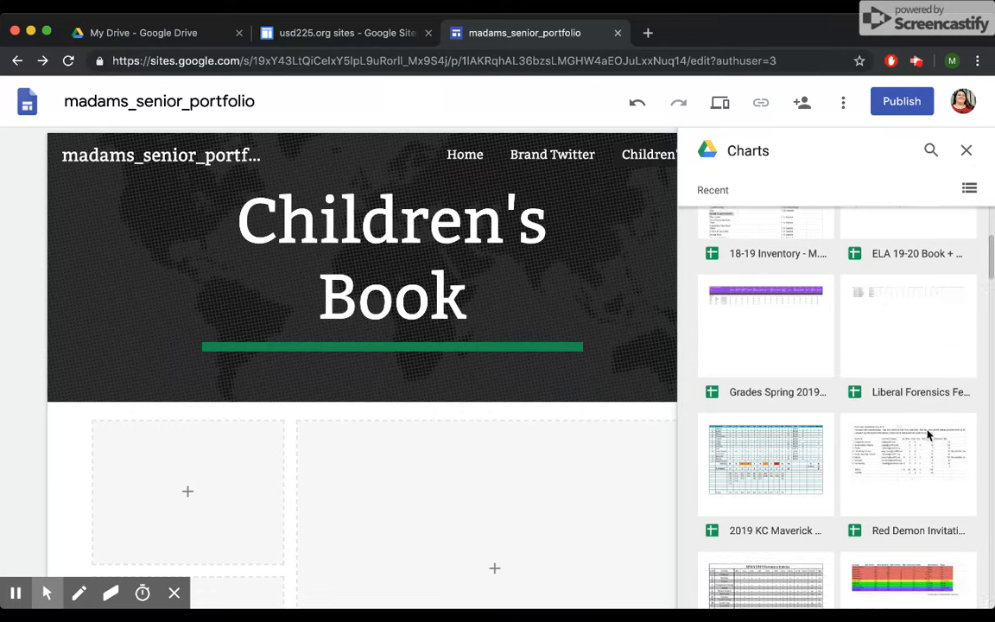
{"action": "scroll", "coordinate": [928, 435], "scroll_direction": "up", "scroll_amount": 3}
{"action": "scroll", "coordinate": [927, 406], "scroll_direction": "up", "scroll_amount": 2}
{"action": "left_click", "coordinate": [966, 150]}
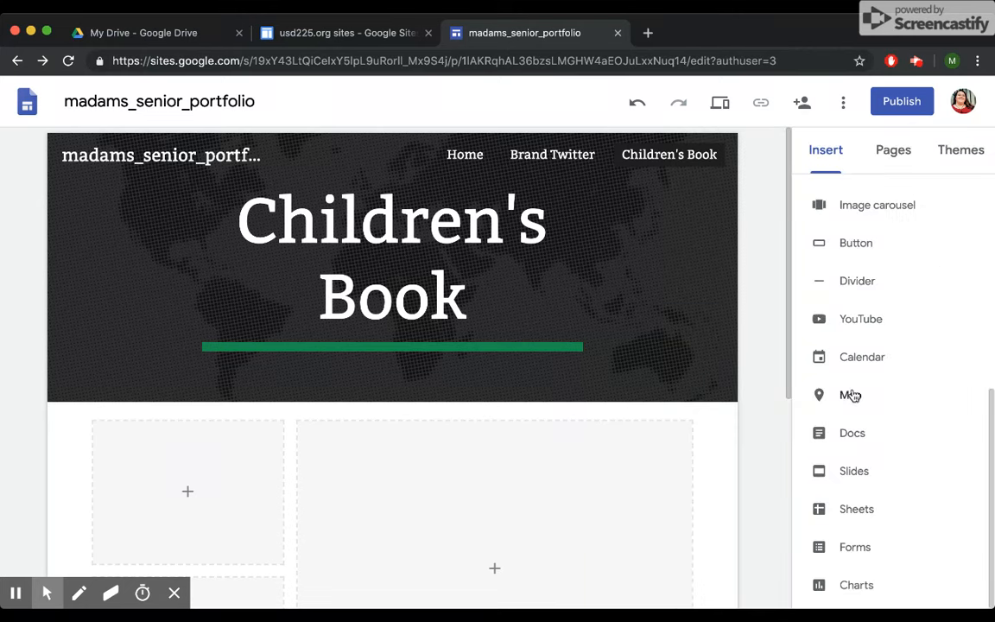
{"action": "left_click", "coordinate": [851, 438]}
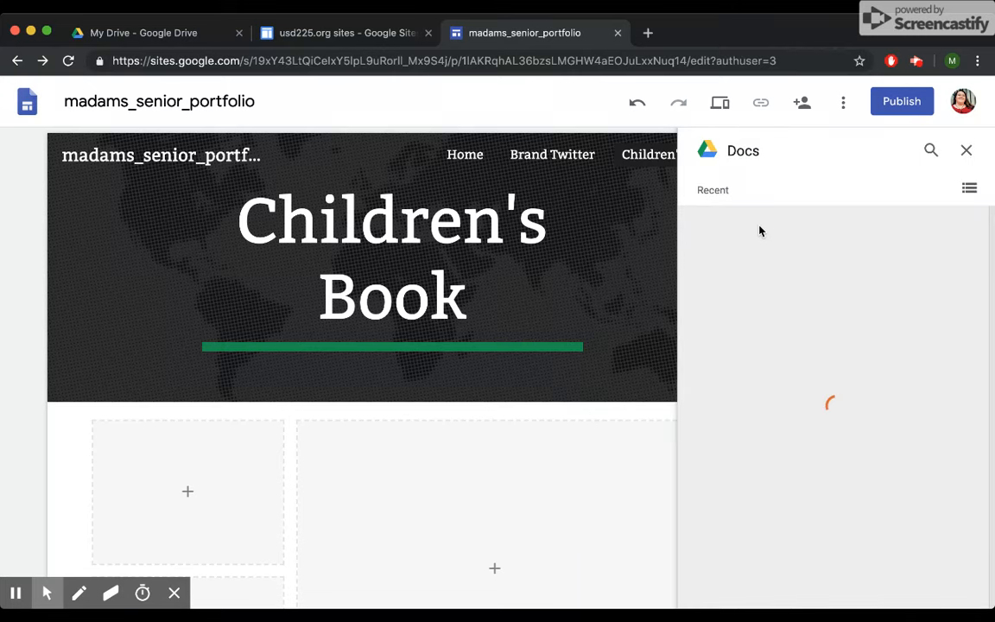
{"action": "left_click", "coordinate": [967, 150]}
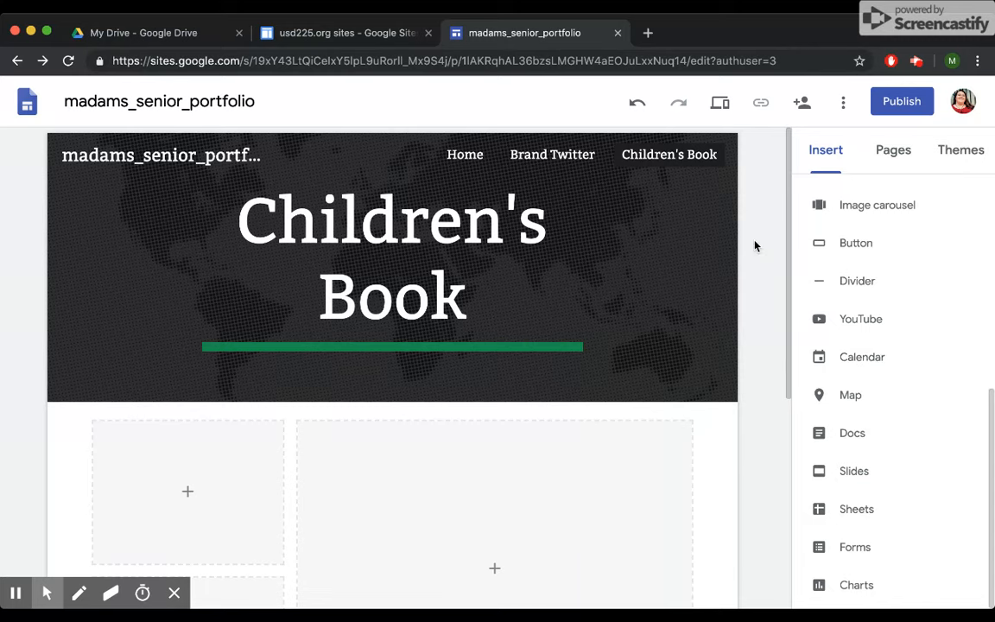